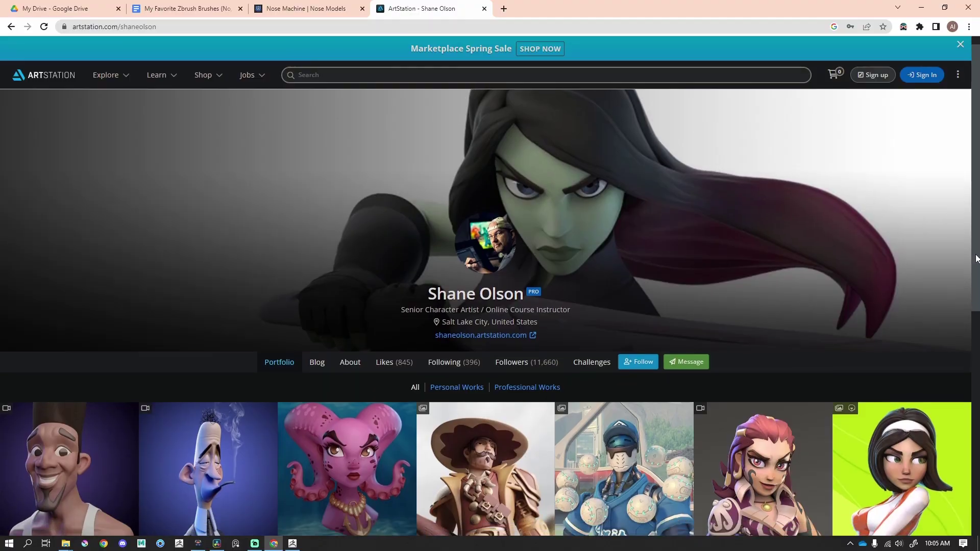
Look through the character artworks in the ArtStation portfolio
scroll(490, 307, "down", 5)
scroll(490, 306, "down", 1)
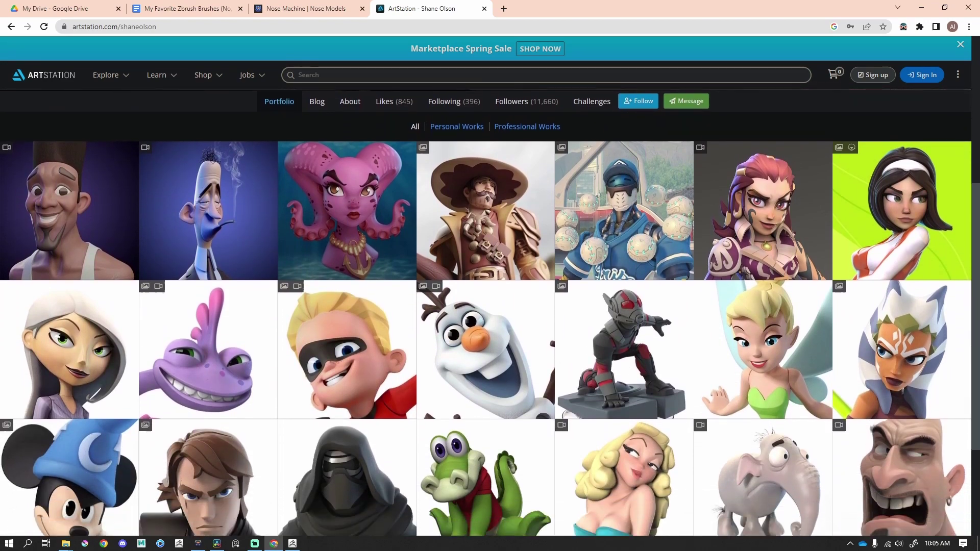
scroll(925, 356, "down", 3)
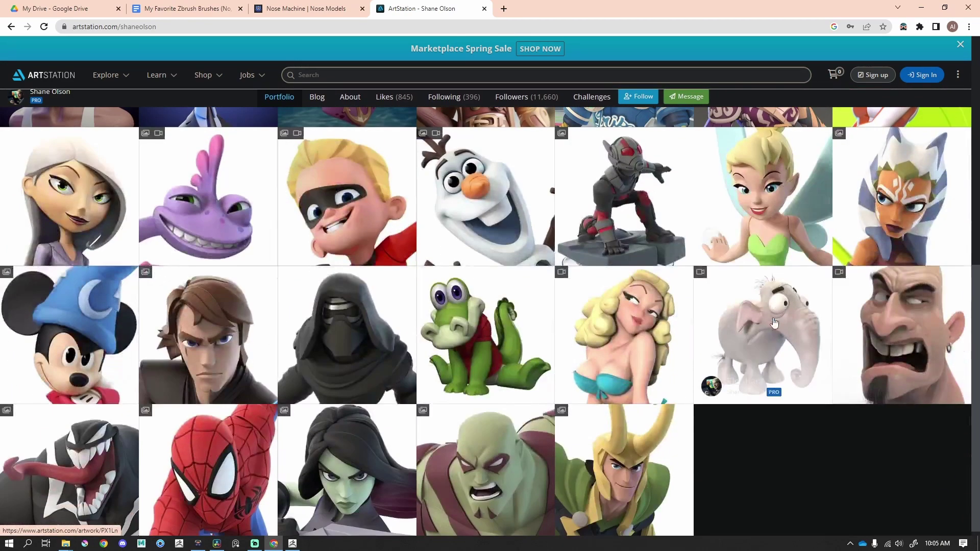
scroll(959, 472, "up", 10)
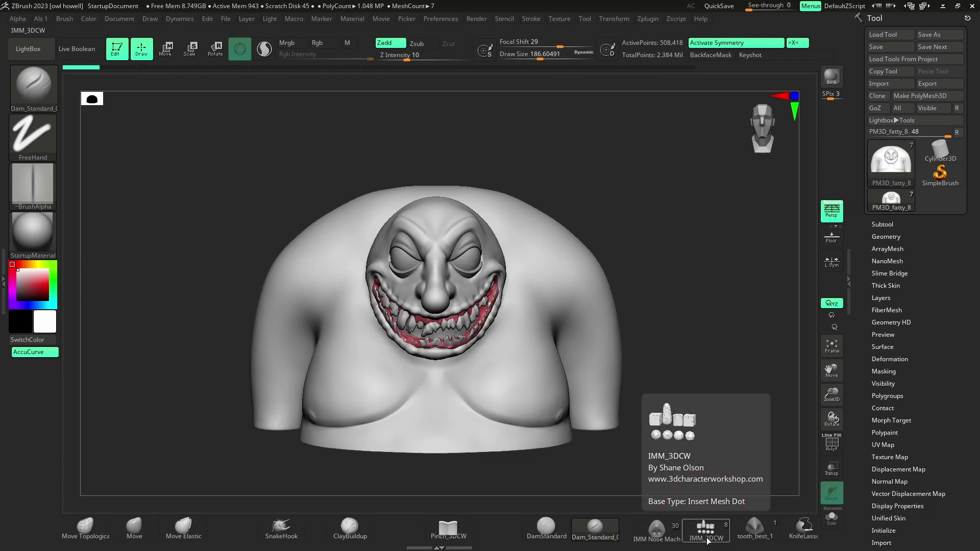
Place large and small QuadSphere-3 meshes symmetrically around the shoulders with the IMM_3DCW brush
left_click(708, 538)
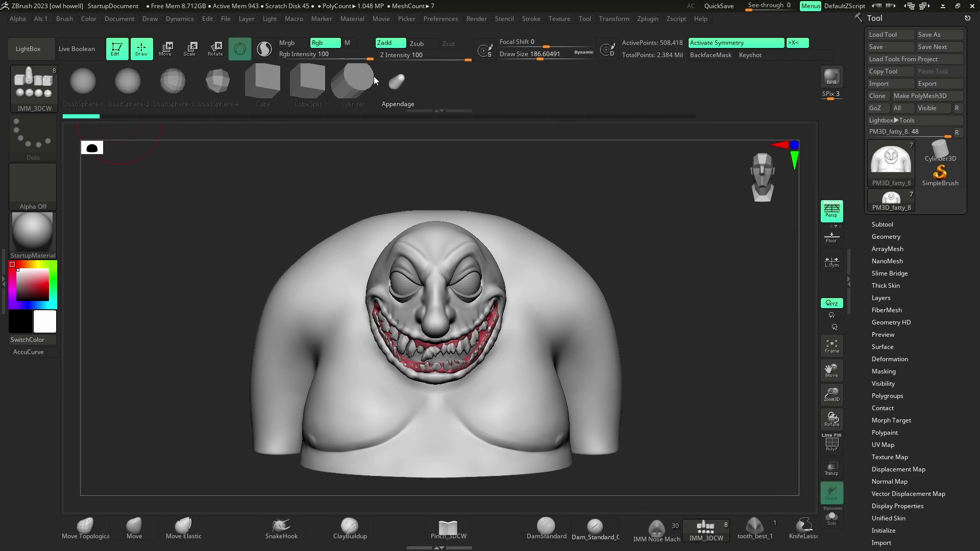
left_click(171, 81)
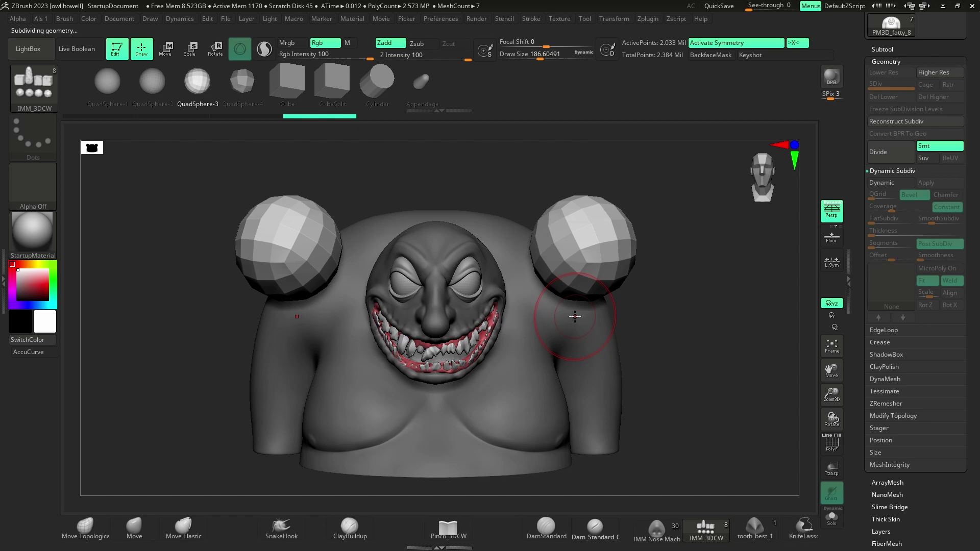
left_click_drag(561, 306, 595, 262)
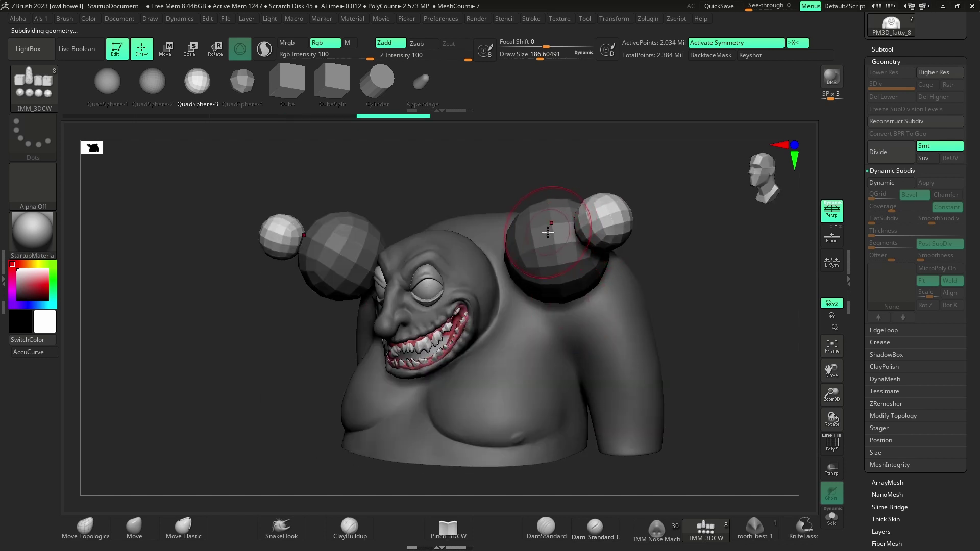
left_click_drag(544, 231, 543, 263)
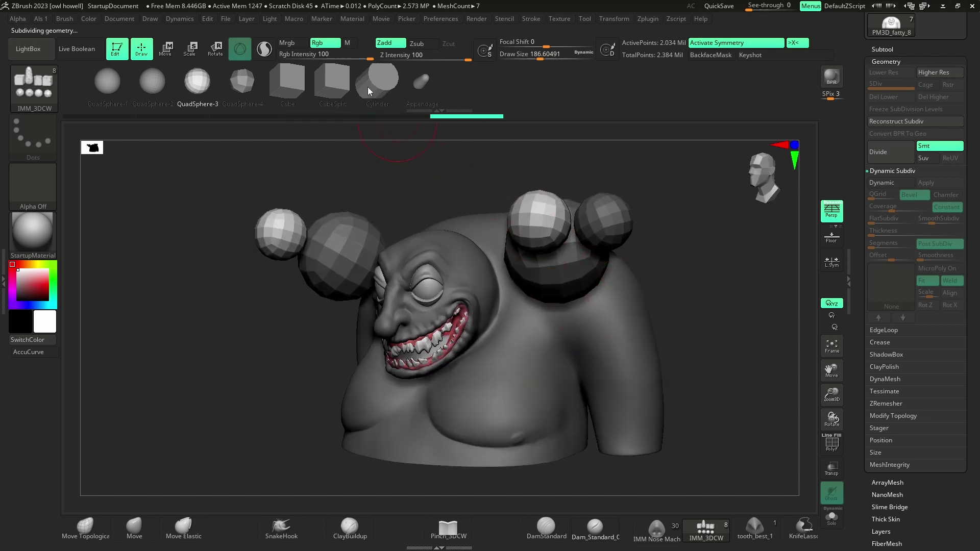
Add an Appendage mesh extending outward from the shoulder spheres on both sides
left_click(420, 81)
left_click_drag(618, 218, 689, 246)
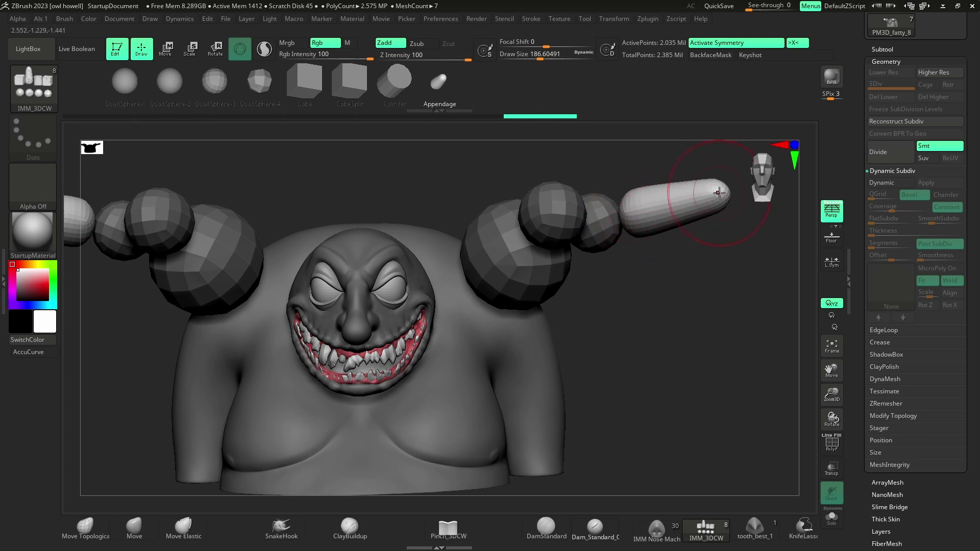
left_click_drag(725, 210, 733, 248)
mouse_move(732, 265)
left_mouse_down()
mouse_move(715, 278)
mouse_move(720, 311)
mouse_move(655, 314)
mouse_move(587, 284)
mouse_move(405, 265)
left_mouse_up()
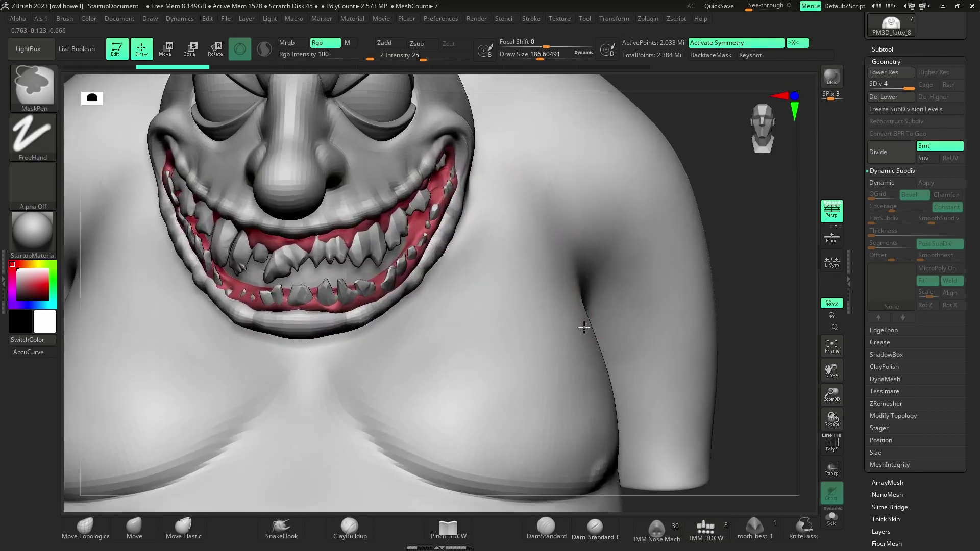
Sharpen the creases on the forehead and around the nose with the Pinch_3DCW brush at a draw size of about 56
mouse_move(561, 352)
right_mouse_down()
mouse_move(580, 361)
mouse_move(534, 326)
mouse_move(433, 308)
mouse_move(506, 302)
right_mouse_up()
key("s")
left_click_drag(412, 194, 386, 193)
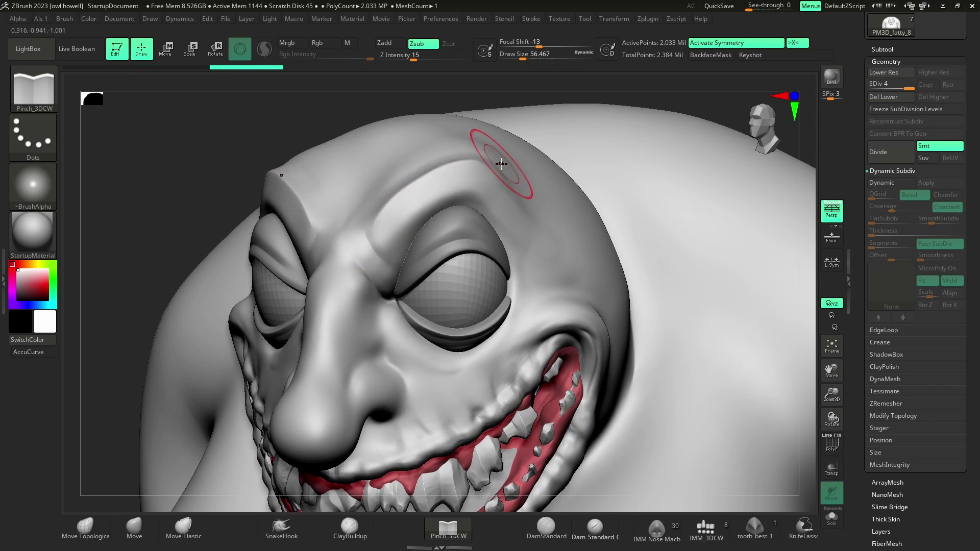
right_click_drag(498, 164, 525, 199)
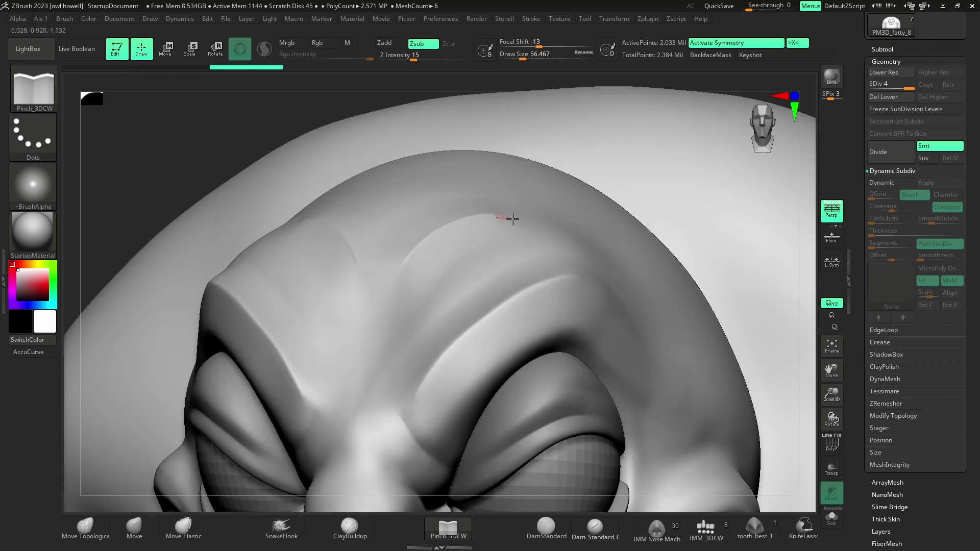
left_click_drag(513, 218, 538, 223)
key("ctrl+z")
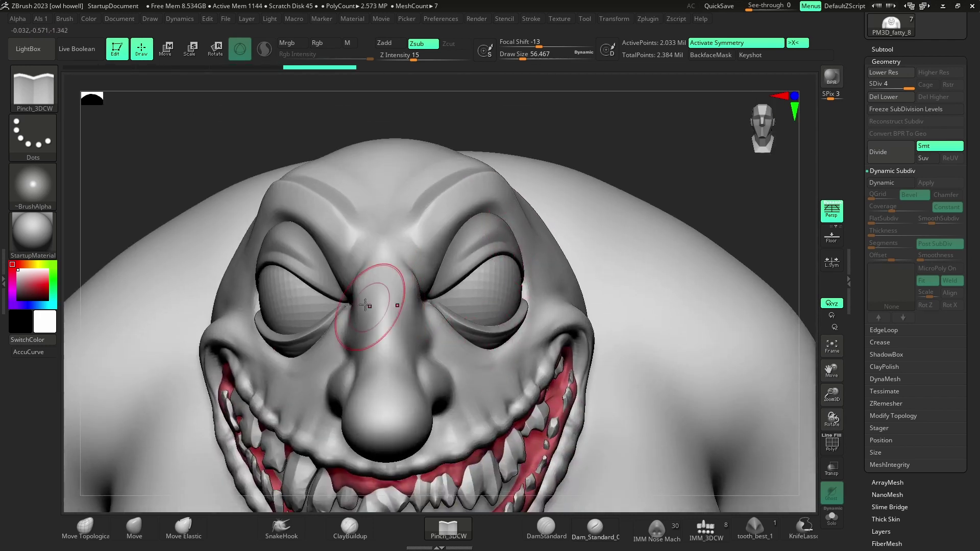
right_click_drag(486, 270, 503, 335)
right_click_drag(392, 388, 341, 199, "alt")
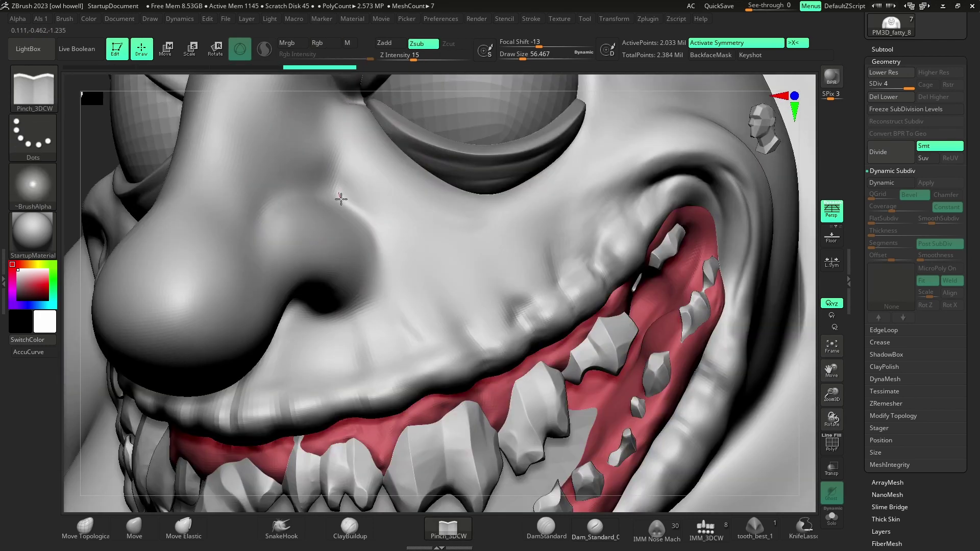
key("space")
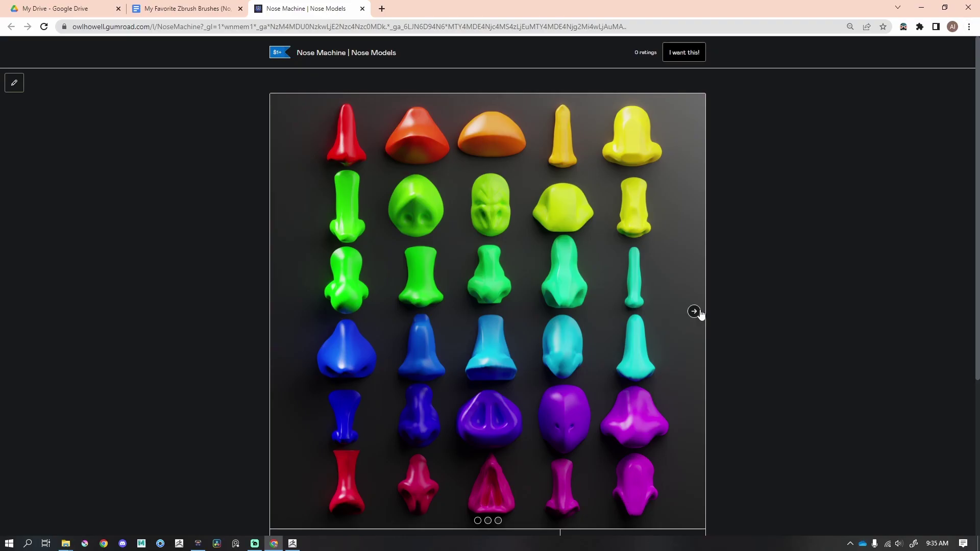
Browse the preview images of the Nose Machine models on the Gumroad page
left_click(700, 313)
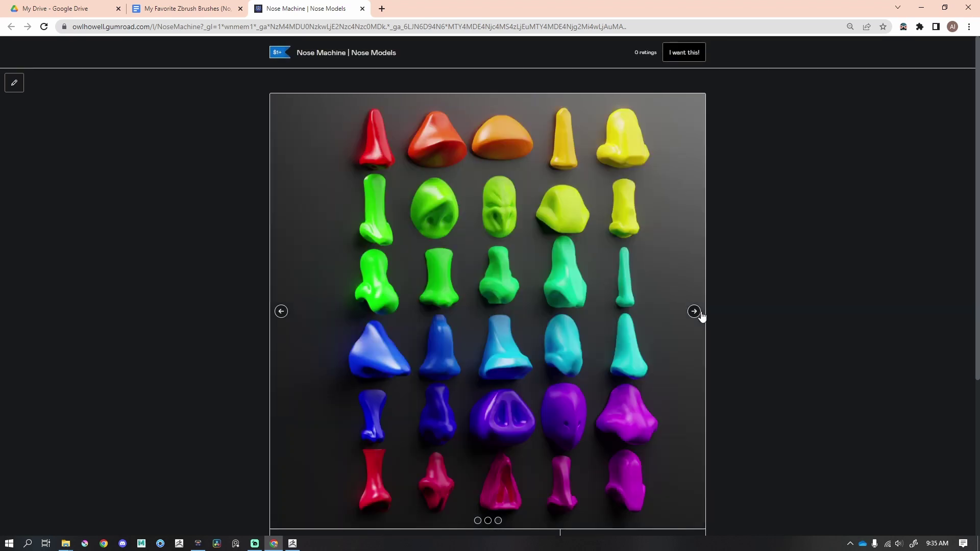
left_click(694, 312)
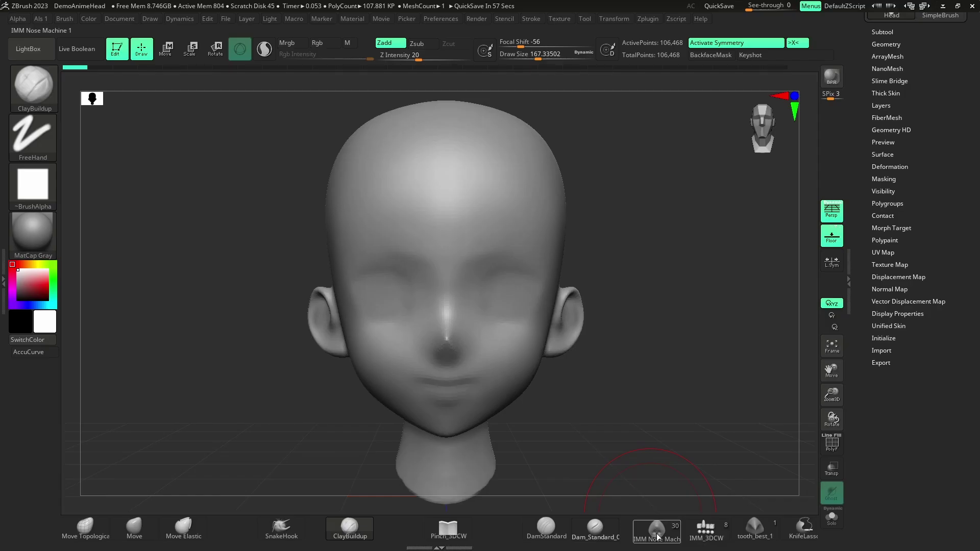
Smooth away the anime head's existing nose, flattening the bridge and tip
left_click(656, 531)
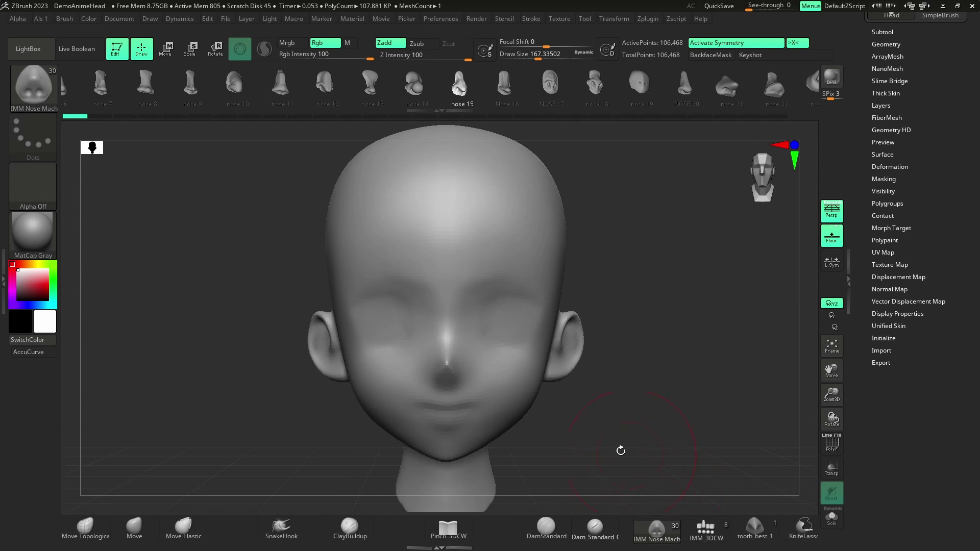
left_click(350, 529)
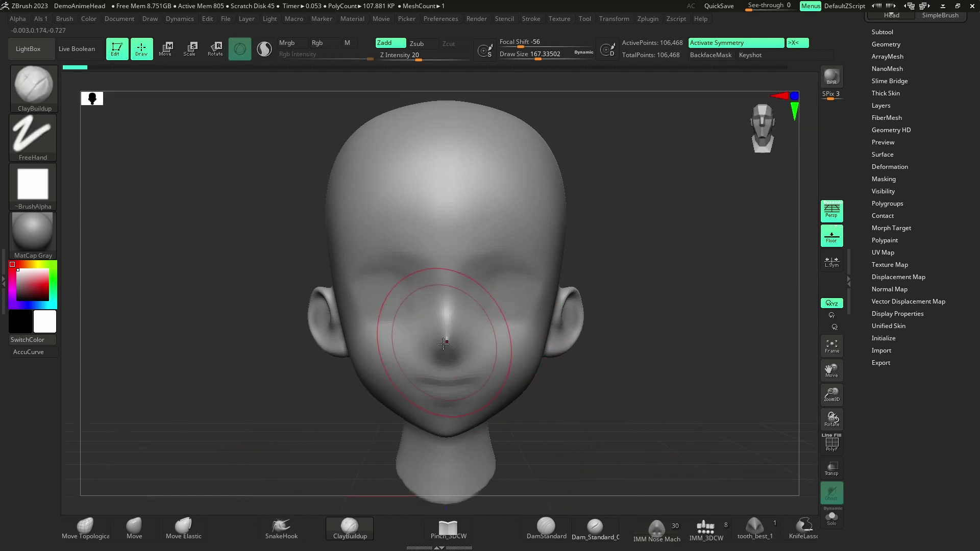
left_click(443, 344)
left_click(449, 393)
mouse_move(446, 296)
left_mouse_down()
mouse_move(446, 345)
mouse_move(445, 282)
left_mouse_up()
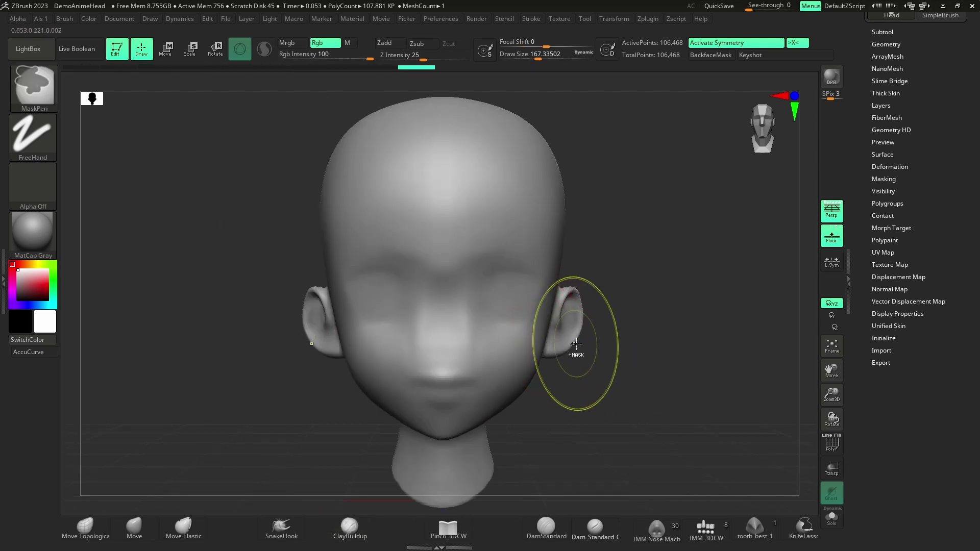
Insert nose 1 from the IMM Nose Machine brush at the centre of the face and raise it slightly
right_click_drag(576, 346, 608, 339, "ctrl")
left_click(657, 529)
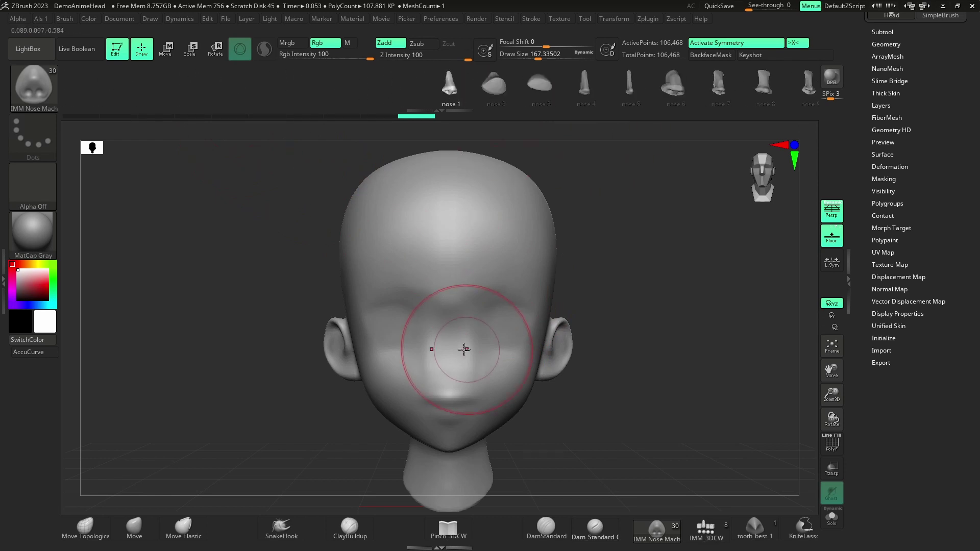
left_click_drag(456, 372, 460, 393)
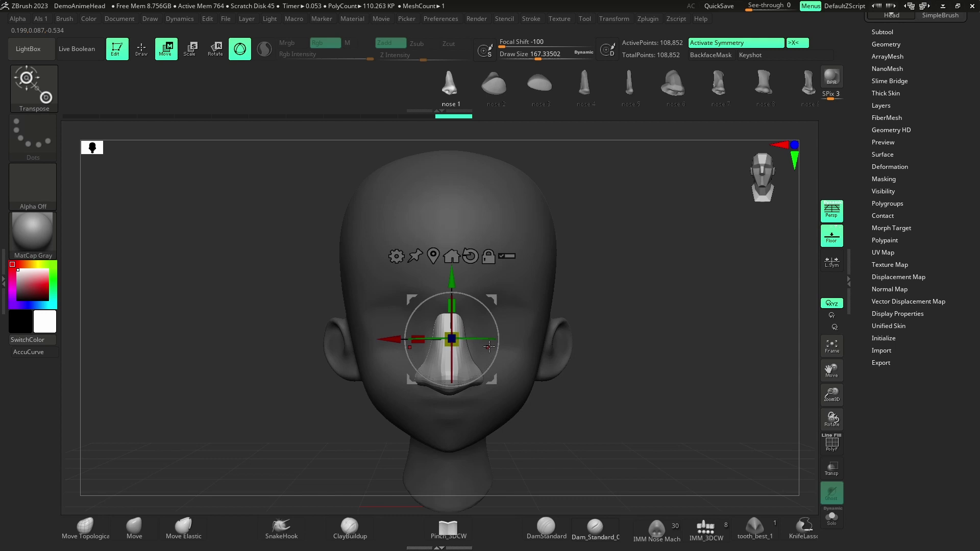
right_click_drag(489, 347, 521, 306)
mouse_move(453, 279)
left_mouse_down()
mouse_move(454, 257)
mouse_move(454, 265)
left_mouse_up()
right_click_drag(472, 285, 537, 294)
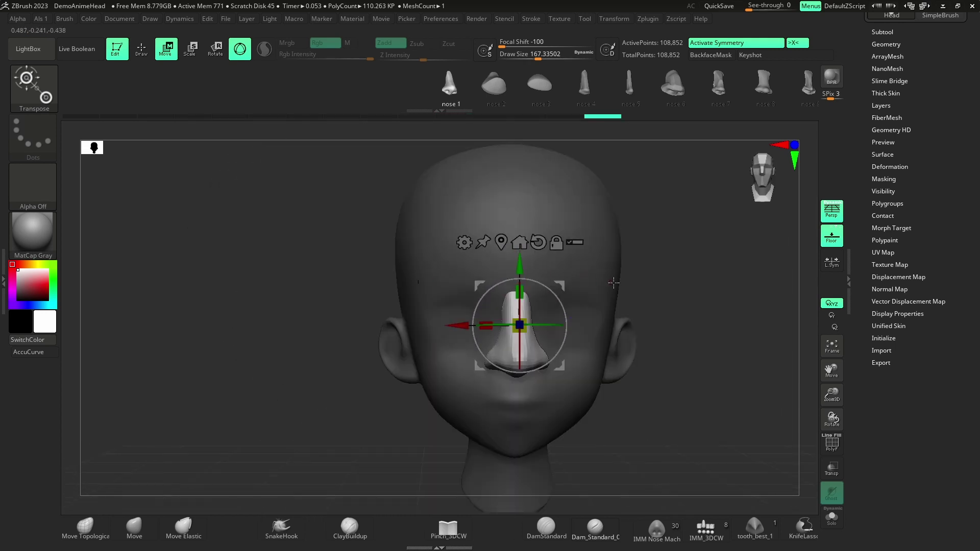
Swap the inserted nose through the brush's alternative nose meshes and settle on Nose 16
left_click_drag(614, 283, 581, 236)
left_click(459, 86)
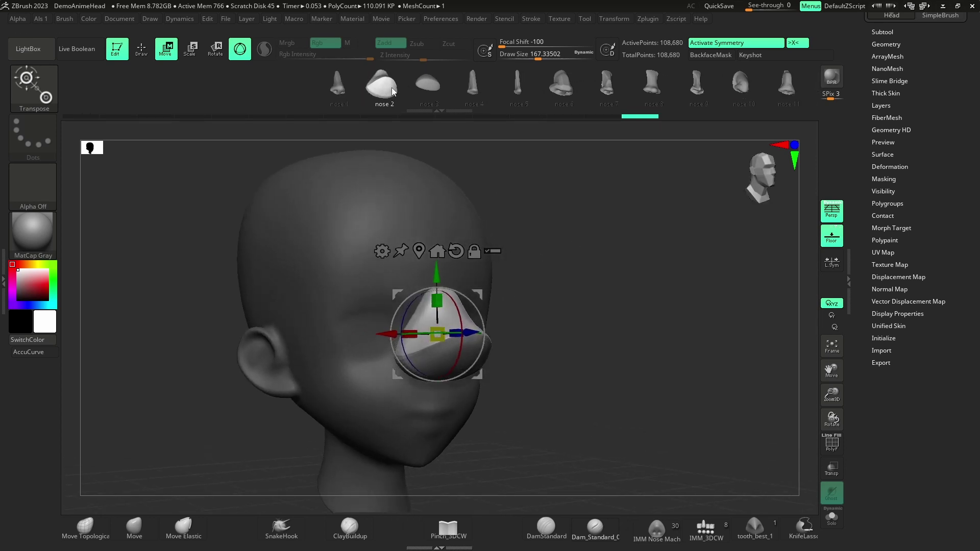
left_click_drag(392, 88, 305, 88)
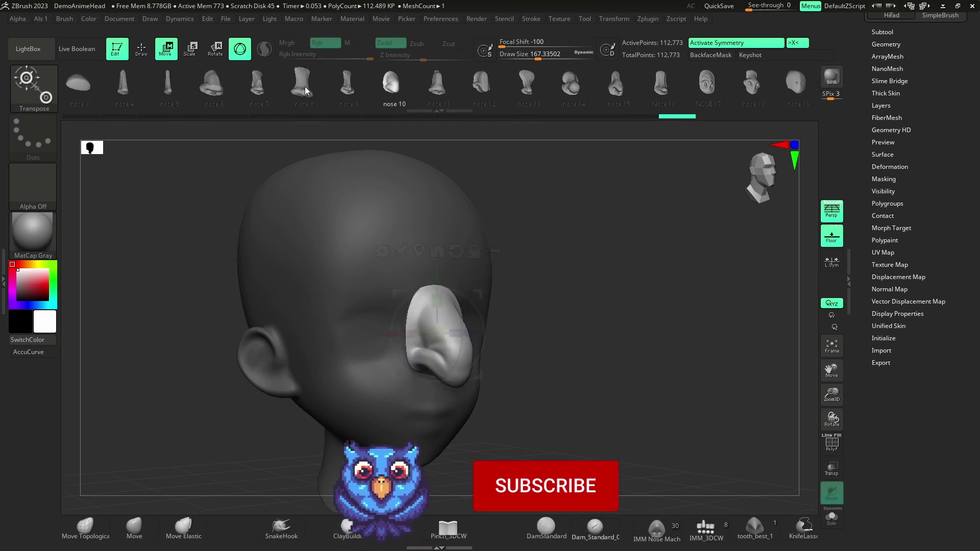
key("Right")
key("Right")
key("Right")
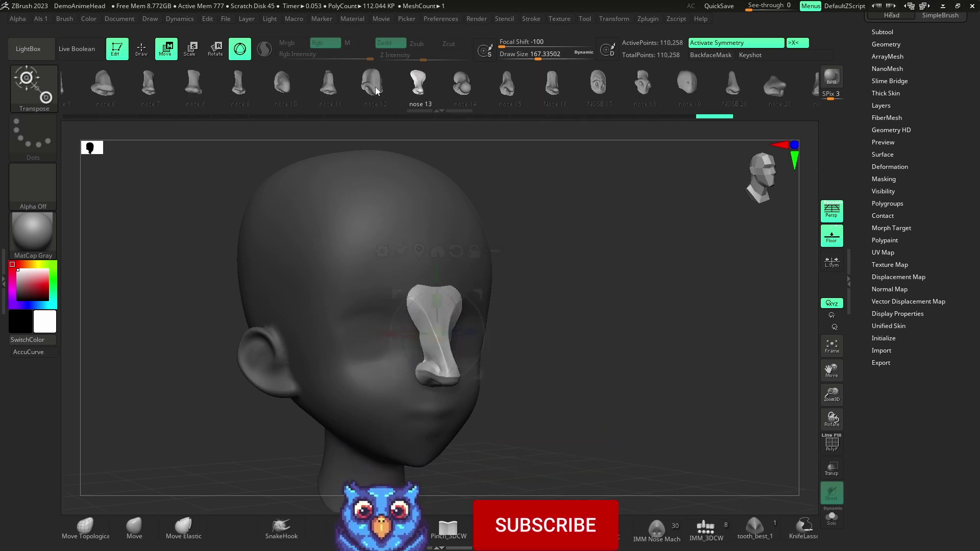
key("Right")
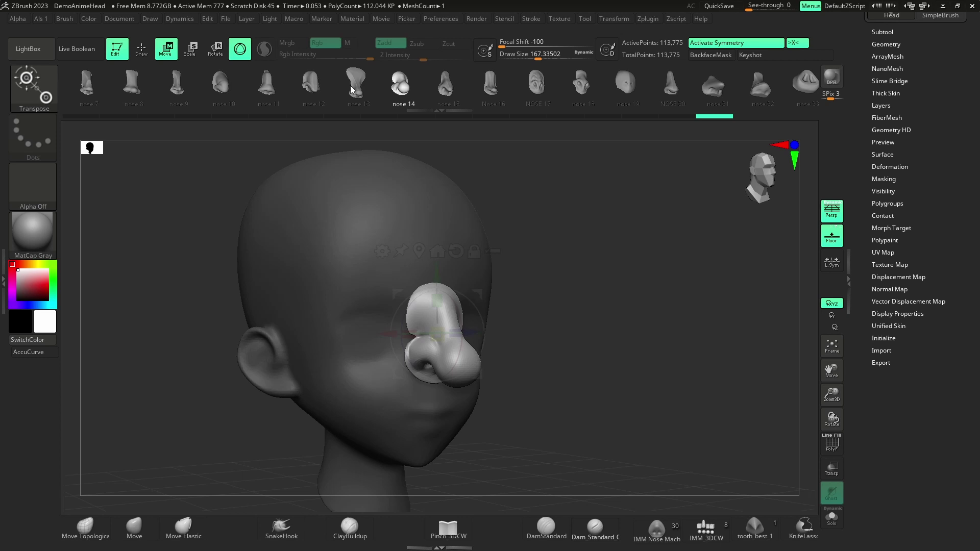
key("Right")
key("Right")
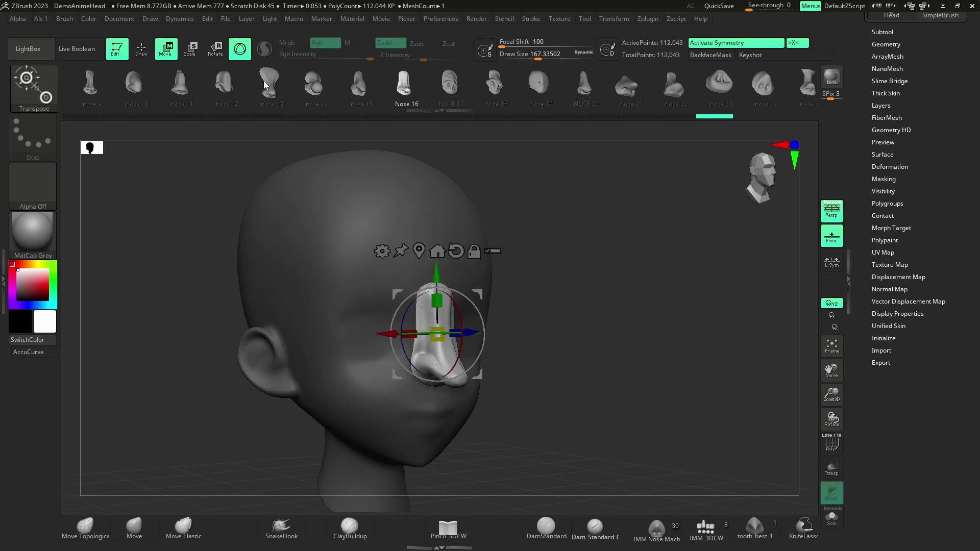
key("Right")
key("Right")
key("Right")
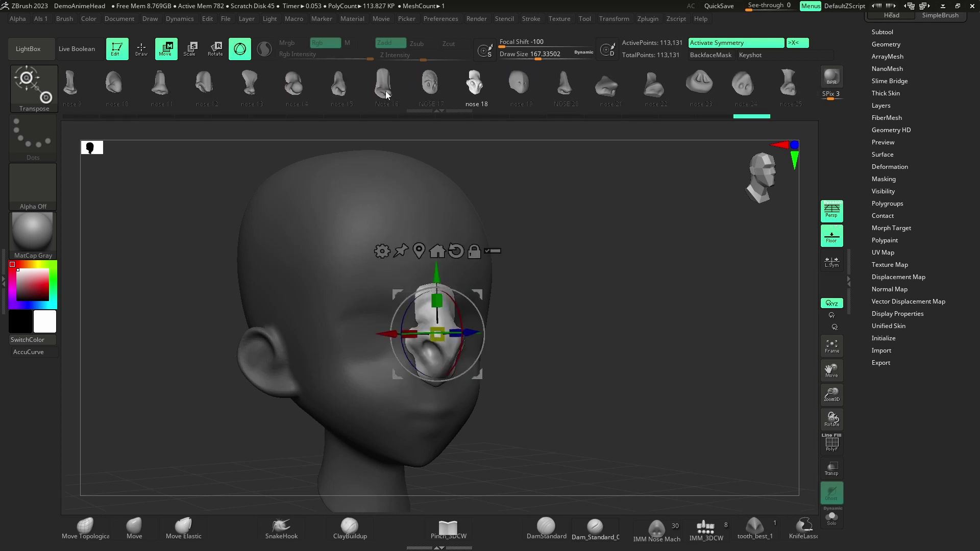
key("Right")
key("Right")
key("Right")
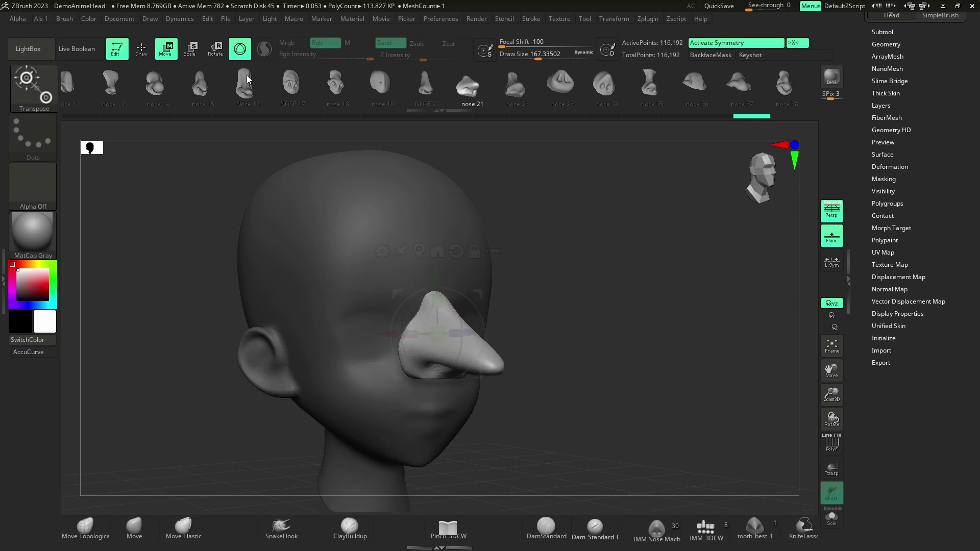
left_click_drag(198, 81, 481, 85)
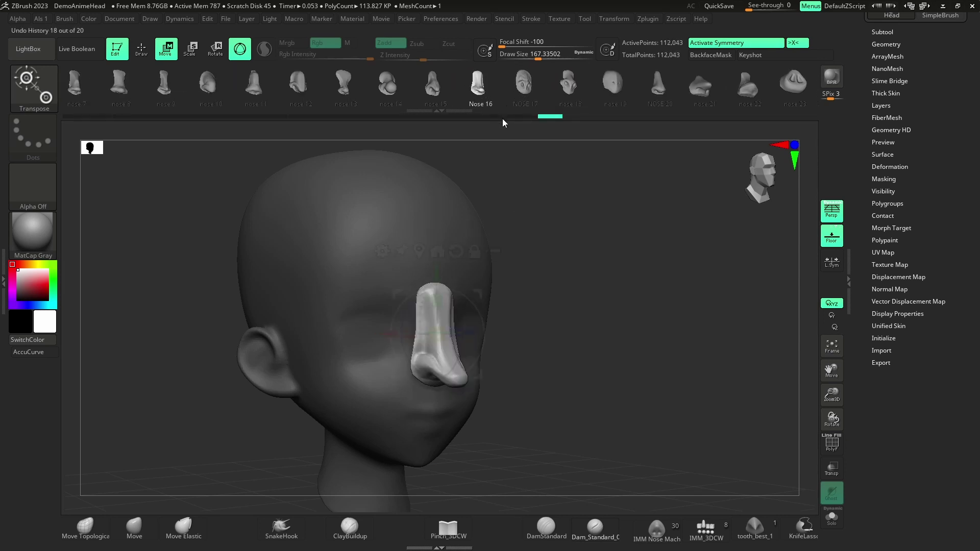
Close the gap between the face and the nose base with the Move Topological brush, and merge the nose into the head
mouse_move(515, 278)
left_mouse_down()
mouse_move(525, 307)
mouse_move(550, 306)
left_mouse_up()
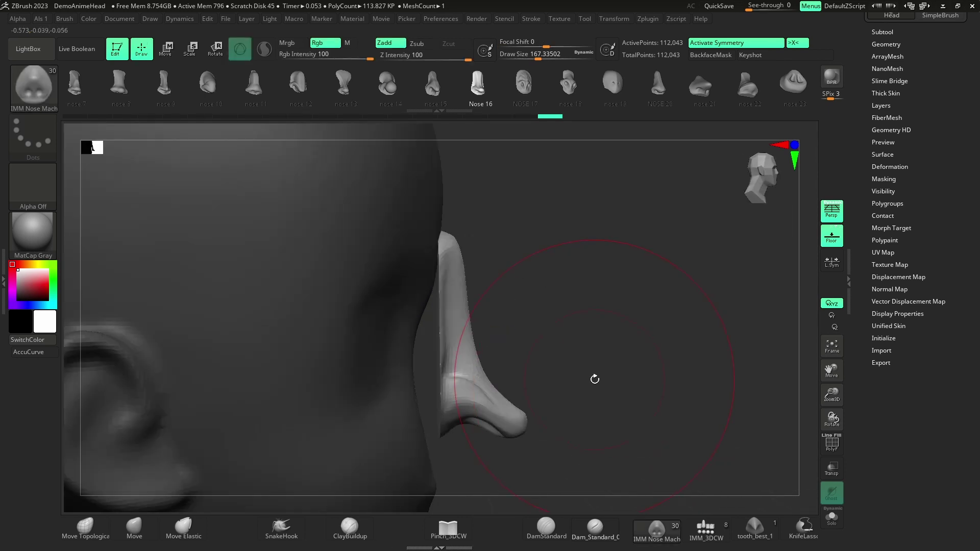
left_click_drag(594, 379, 565, 324, "alt")
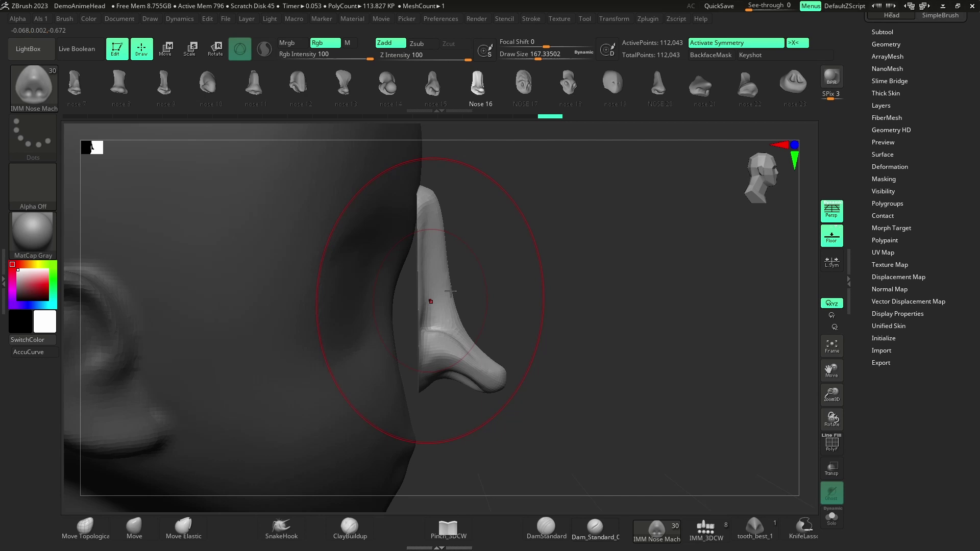
key("b")
key("m")
key("t")
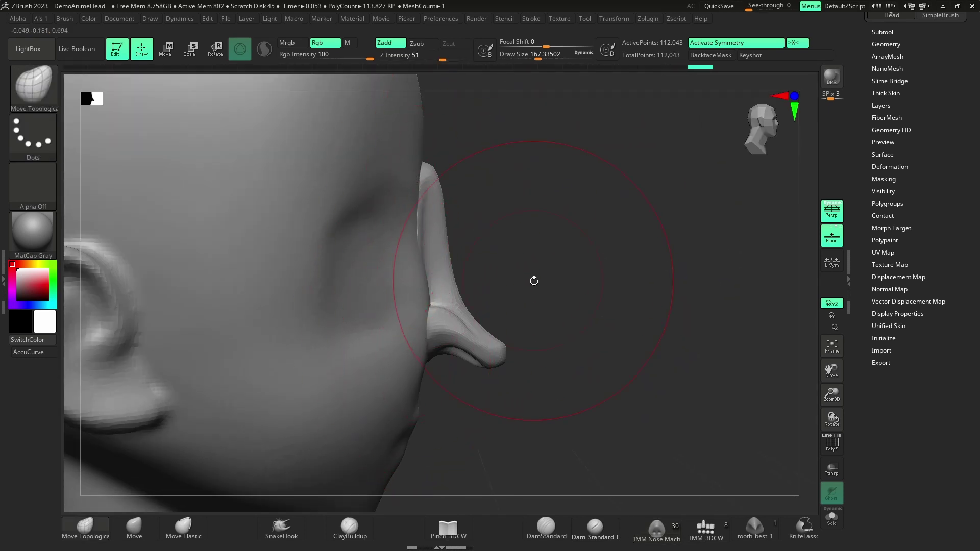
left_click_drag(534, 280, 664, 306)
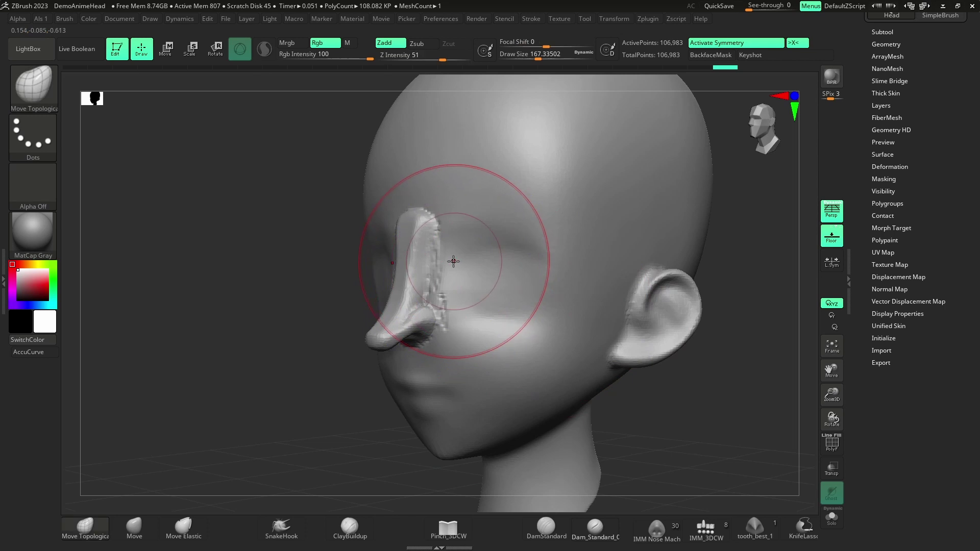
Reduce the draw size to about 108 and smooth the jagged seam between the new nose and the face on both sides
key("s")
left_click_drag(455, 261, 449, 260)
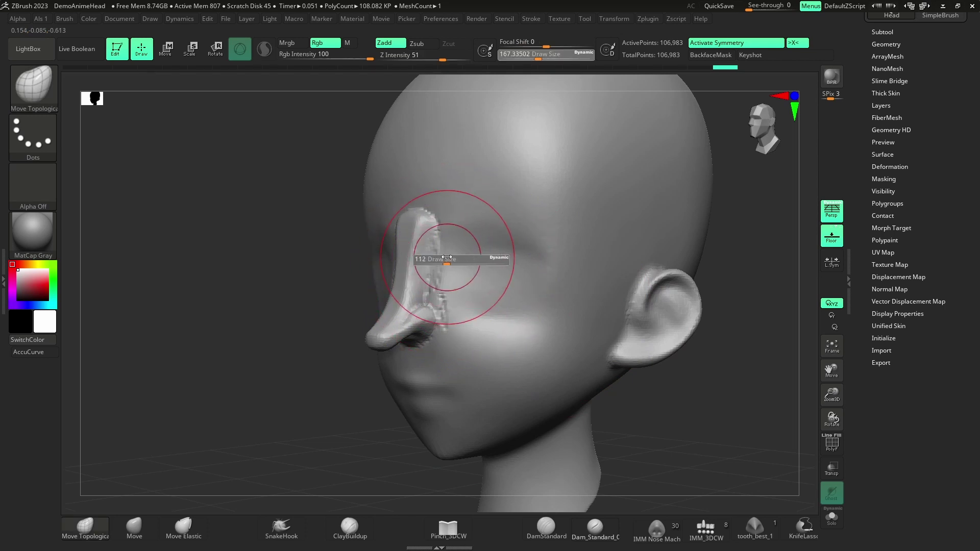
mouse_move(452, 227)
left_mouse_down("shift")
mouse_move(460, 292)
mouse_move(437, 312)
left_mouse_up("shift")
right_click_drag(438, 310, 529, 306)
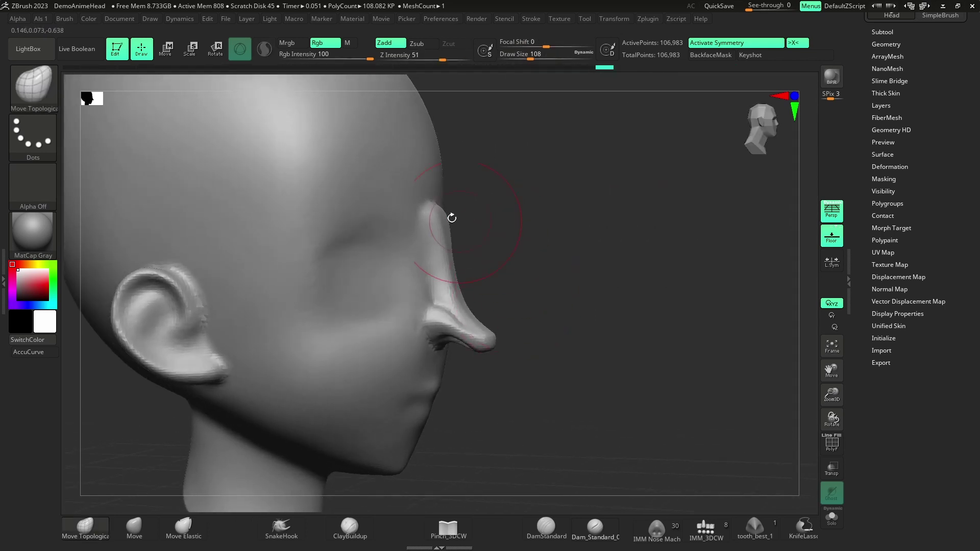
left_click_drag(434, 210, 442, 208, "shift")
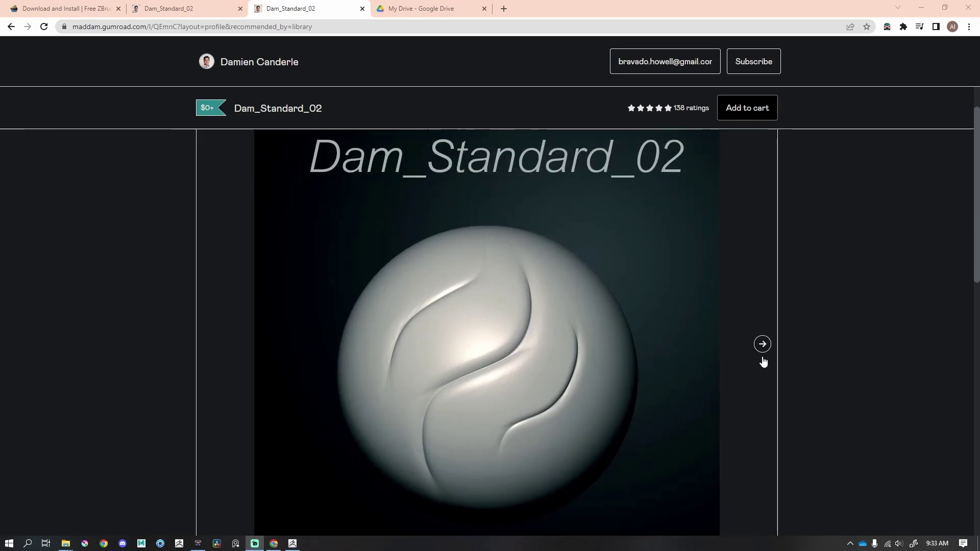
Browse the preview images of the Dam_Standard_02 brush on its Gumroad page in the browser
left_click(762, 347)
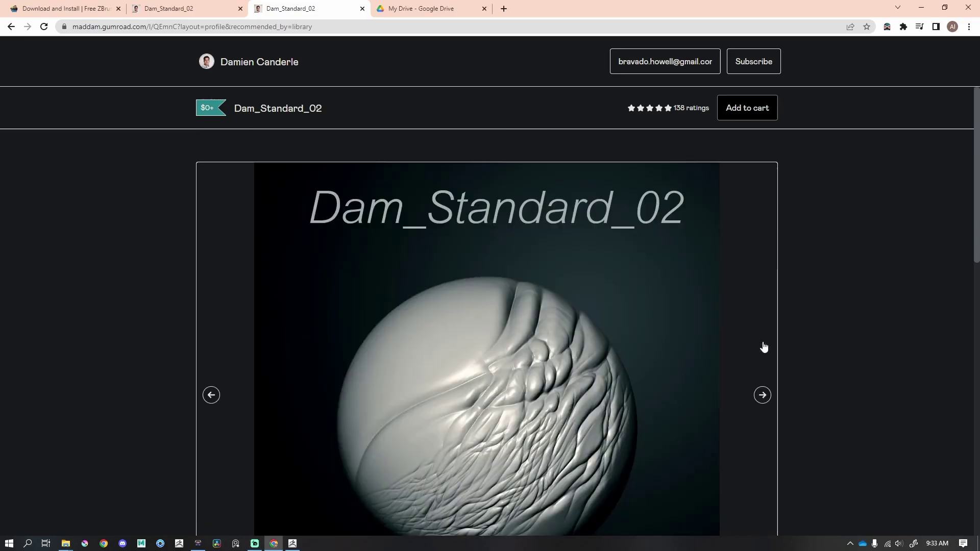
left_click(763, 395)
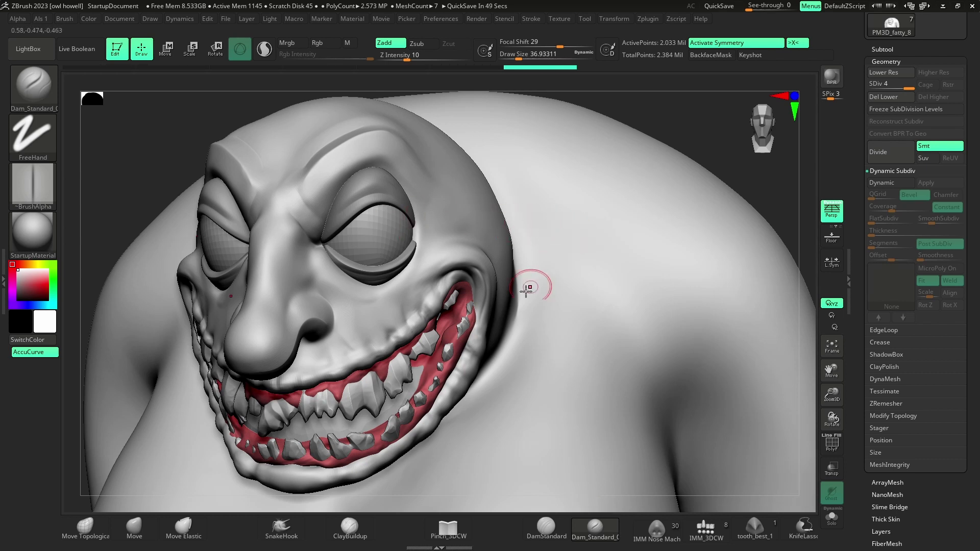
In ZBrush, try a thin Dam_Standard_02 crease on the creature's shoulder at draw size 28.75, and undo it
mouse_move(526, 292)
right_mouse_down("ctrl")
mouse_move(577, 312)
mouse_move(516, 304)
right_mouse_up("ctrl")
key("s")
mouse_move(516, 276)
left_mouse_down()
mouse_move(504, 276)
mouse_move(529, 267)
left_mouse_up()
mouse_move(529, 267)
right_mouse_down()
mouse_move(540, 313)
mouse_move(499, 331)
right_mouse_up()
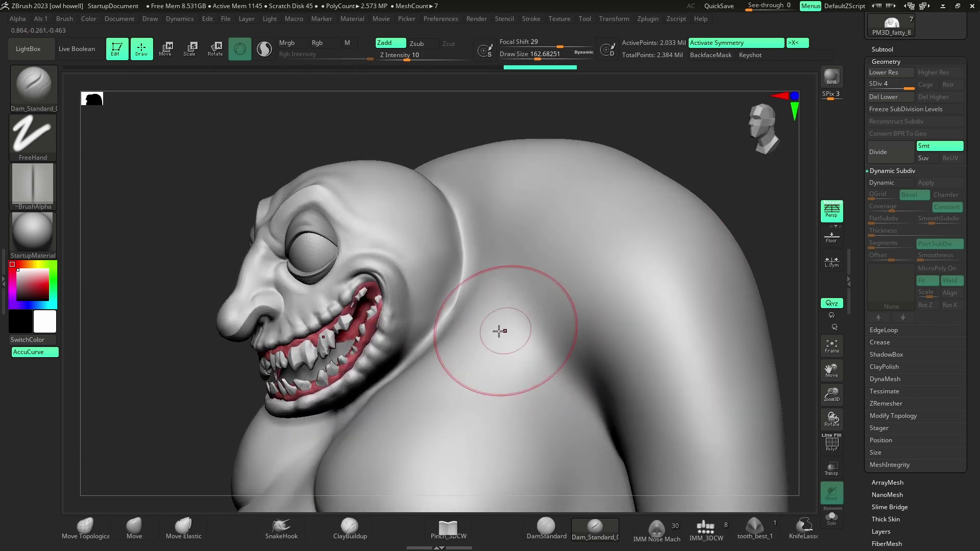
mouse_move(397, 311)
right_mouse_down()
mouse_move(437, 312)
mouse_move(401, 309)
mouse_move(337, 232)
right_mouse_up()
key("s")
left_click_drag(464, 194, 445, 193)
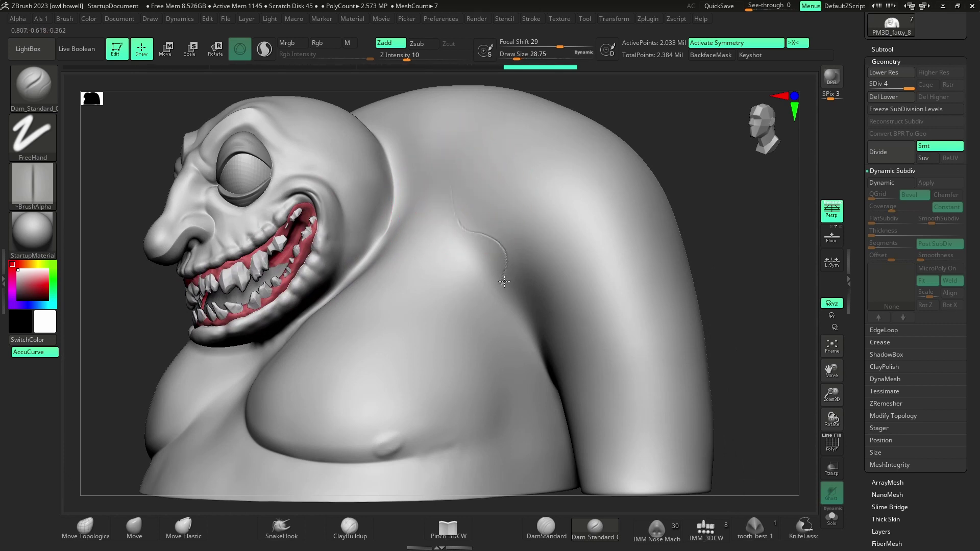
key("ctrl+z")
Carve a deep curved crease across the creature's shoulder with Dam_Standard_02 at a draw size of about 197
key("s")
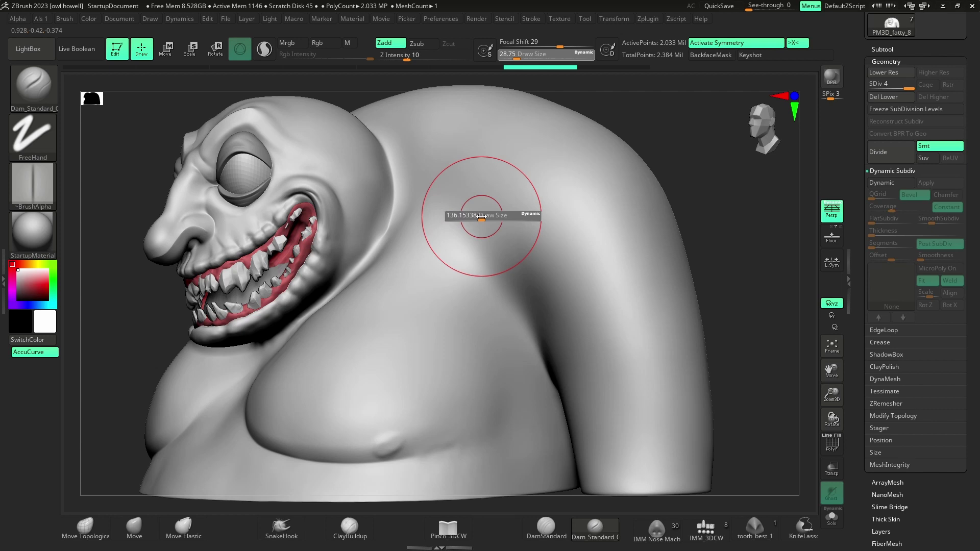
left_click_drag(466, 212, 486, 214)
left_click_drag(449, 157, 448, 186)
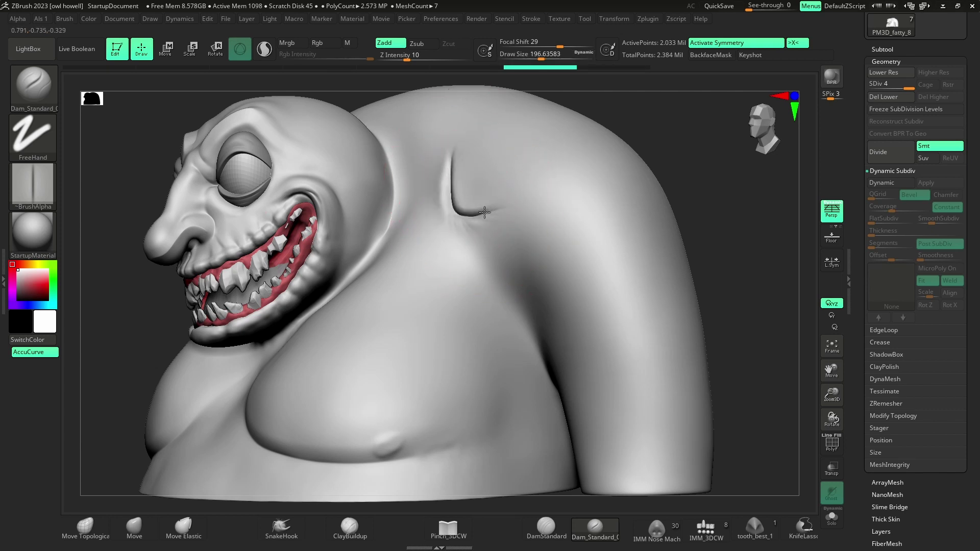
left_click_drag(484, 213, 564, 206)
Carve a deep U-shaped fold into the upper chest, below the shoulder crease
right_click_drag(488, 208, 587, 301, "alt")
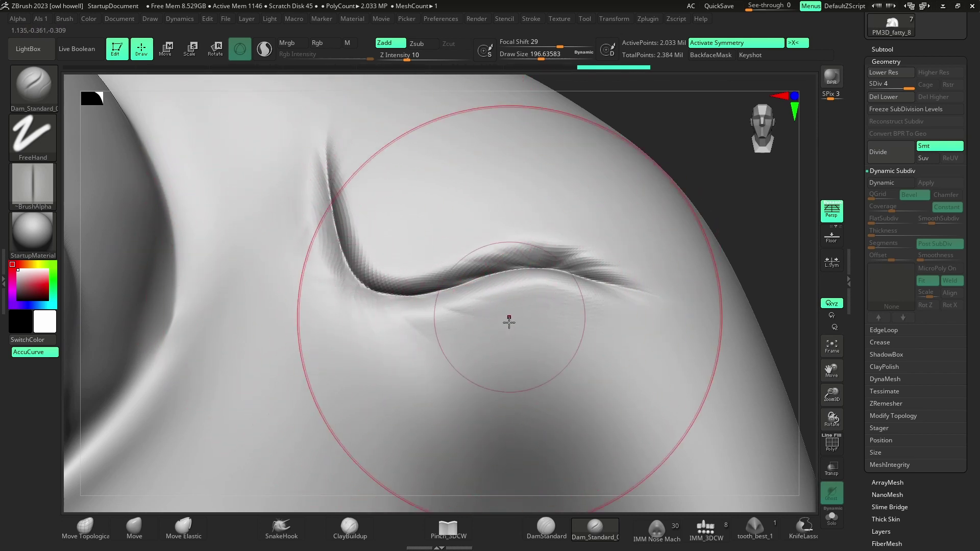
mouse_move(531, 358)
right_mouse_down("ctrl")
mouse_move(512, 266)
mouse_move(488, 245)
right_mouse_up("ctrl")
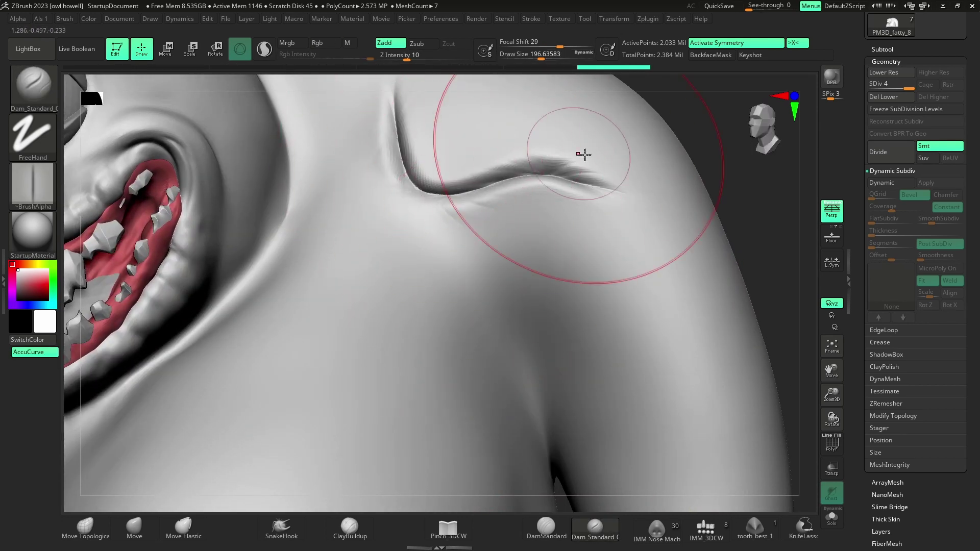
left_click_drag(330, 286, 334, 308)
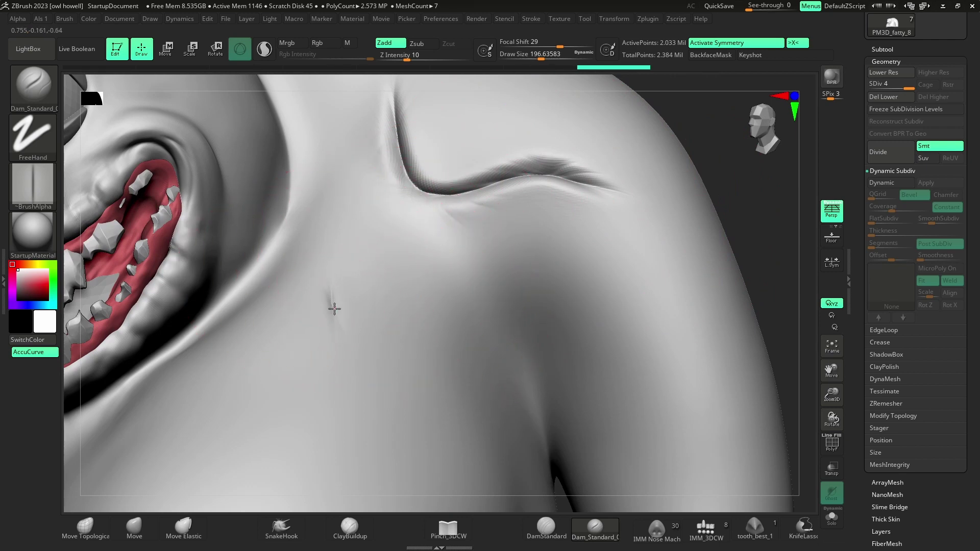
left_click_drag(395, 319, 397, 286)
Reduce the draw size to about 83 and carve fine wrinkles radiating outward from the U-shaped chest fold
mouse_move(396, 327)
right_mouse_down("ctrl")
mouse_move(393, 378)
mouse_move(338, 384)
right_mouse_up("ctrl")
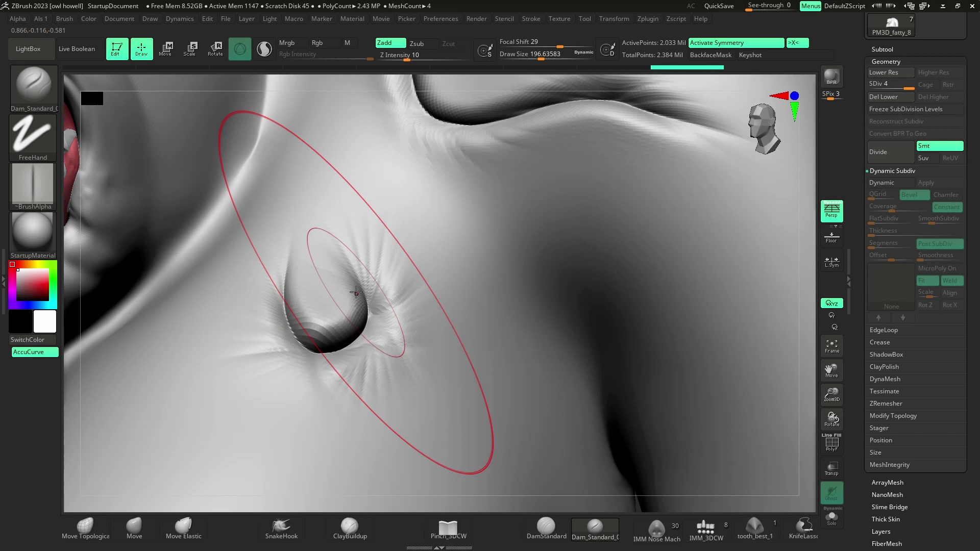
key("s")
left_click_drag(370, 290, 356, 289)
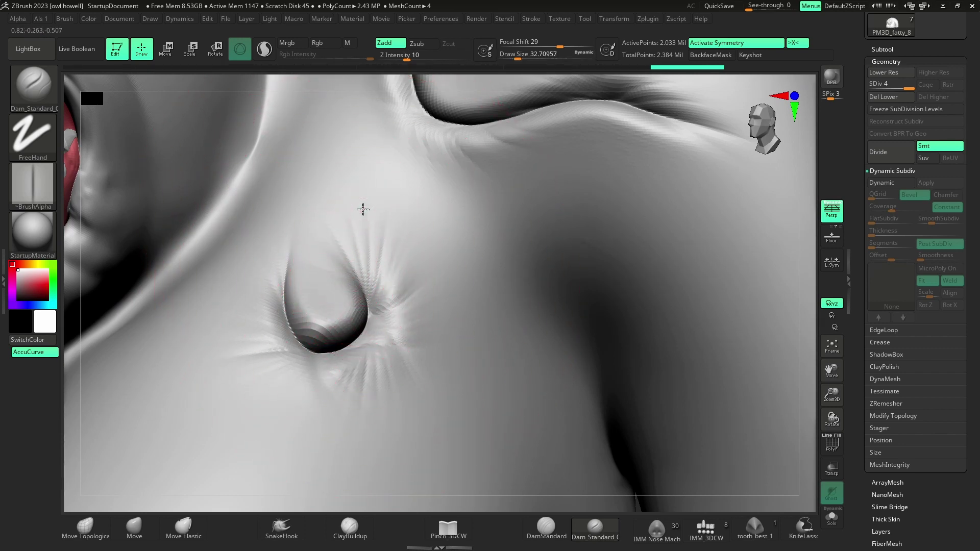
left_click_drag(411, 232, 389, 305)
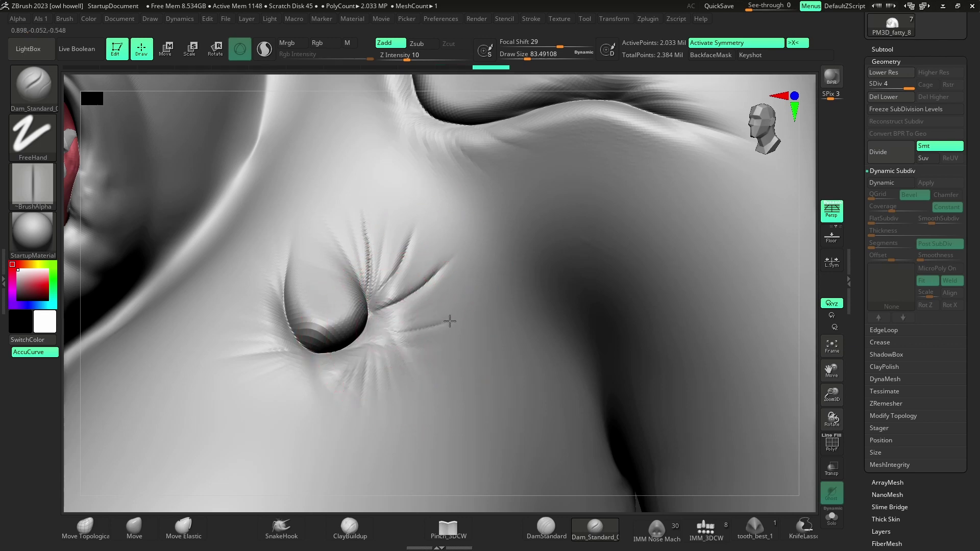
left_click_drag(450, 321, 470, 312)
left_click_drag(365, 371, 332, 416)
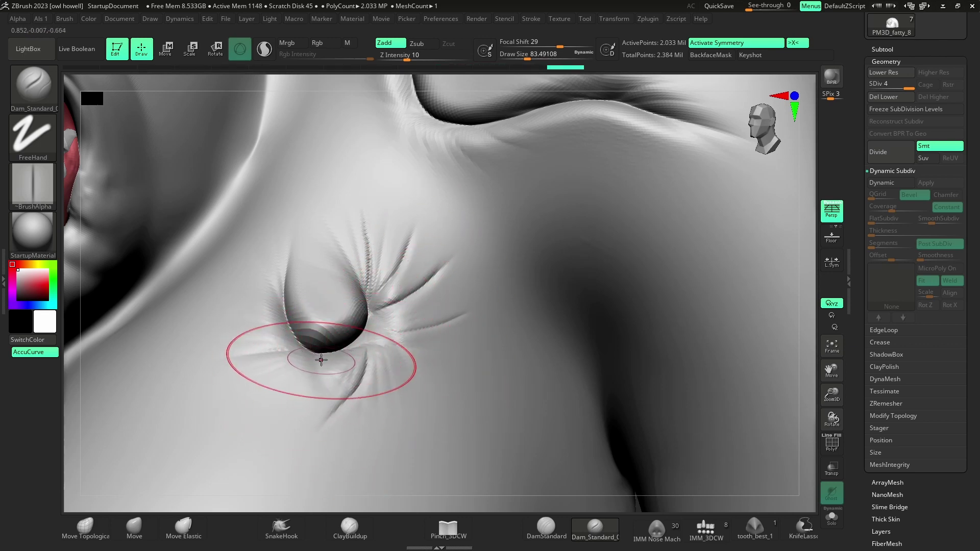
left_click_drag(321, 360, 227, 375)
Set the draw size to about 154 and carve long flowing creases and a deep curved fold down the upper arm
mouse_move(228, 375)
right_mouse_down("ctrl")
mouse_move(551, 394)
mouse_move(476, 316)
mouse_move(449, 267)
right_mouse_up("ctrl")
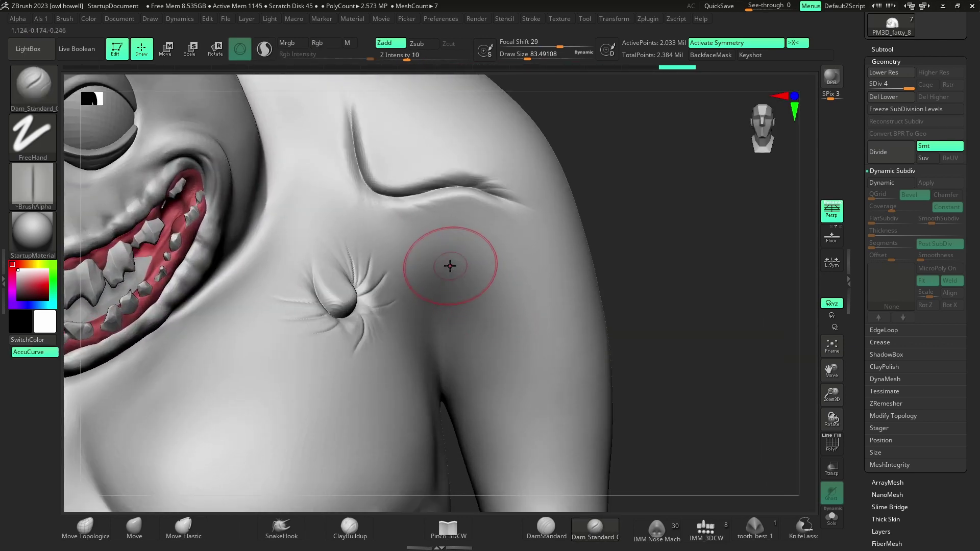
key("s")
left_click_drag(449, 266, 458, 266)
left_click_drag(443, 221, 444, 248)
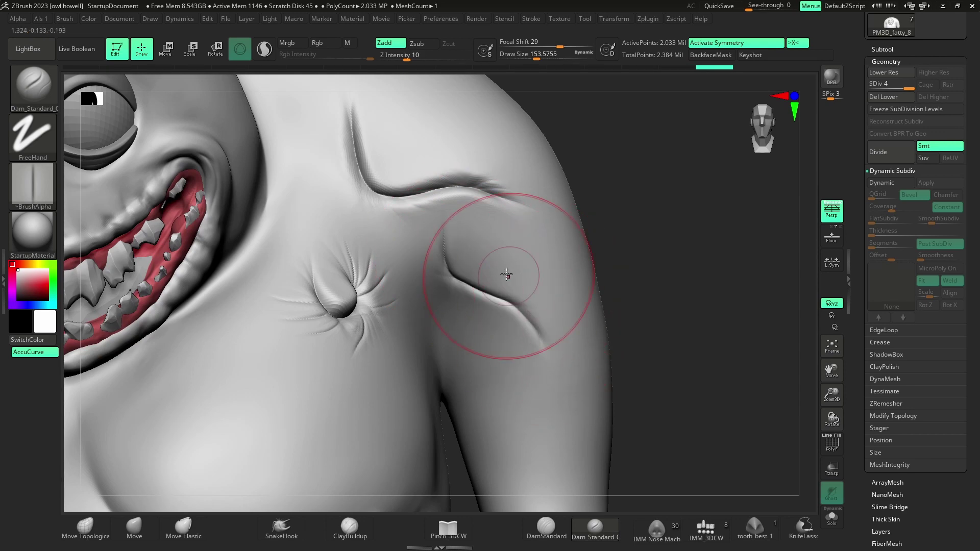
right_click_drag(506, 274, 485, 254)
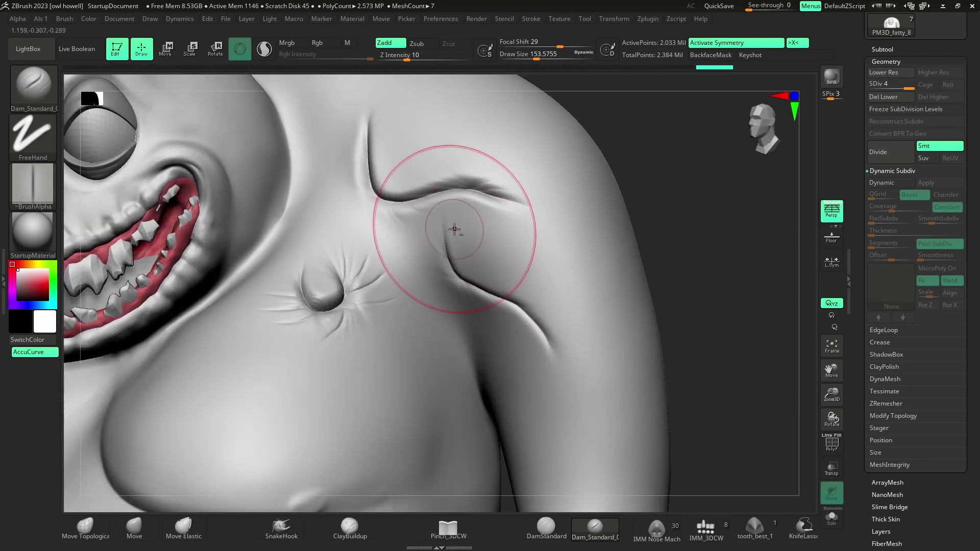
mouse_move(466, 352)
left_mouse_down()
mouse_move(462, 402)
mouse_move(497, 444)
mouse_move(567, 434)
mouse_move(589, 482)
left_mouse_up()
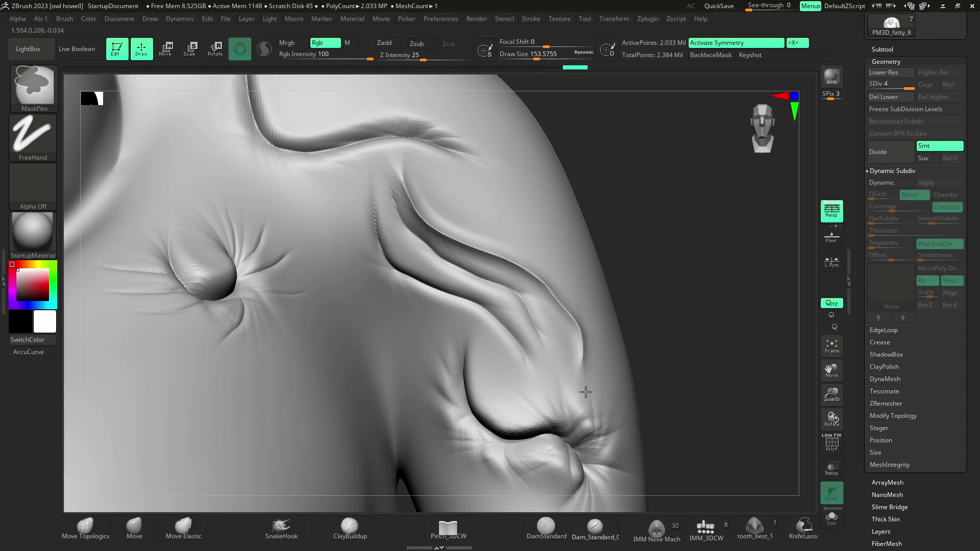
right_click_drag(583, 393, 529, 256, "ctrl")
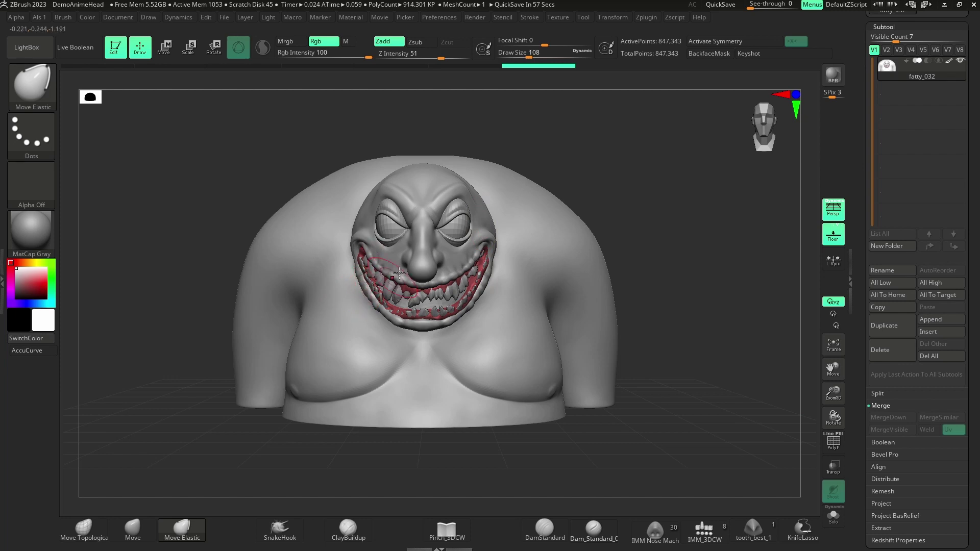
With symmetry activated and Move Elastic at a draw size of about 257, pull the creature's eyes and cheeks downward
left_click_drag(488, 241, 525, 238)
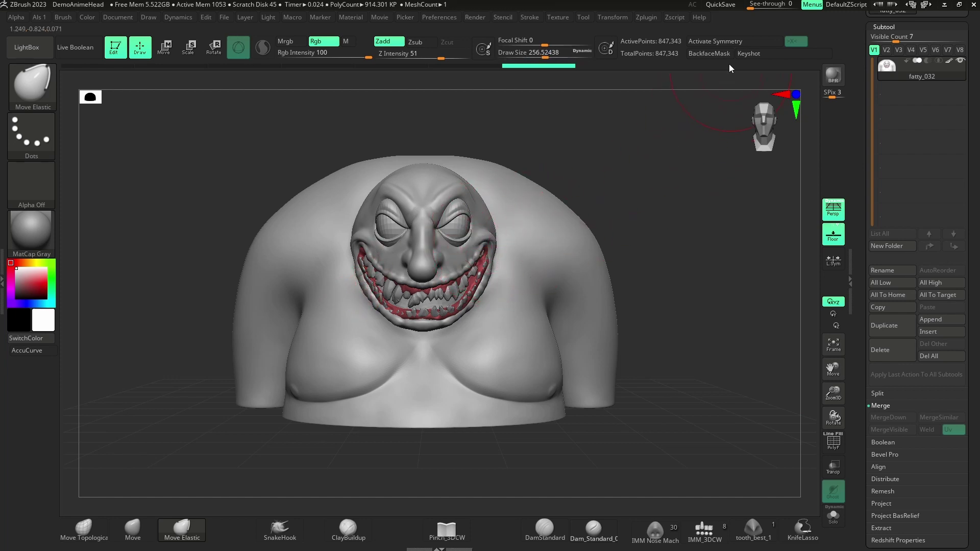
left_click(728, 40)
mouse_move(388, 273)
right_mouse_down()
mouse_move(490, 274)
mouse_move(566, 327)
right_mouse_up()
right_click_drag(567, 326, 424, 292, "alt")
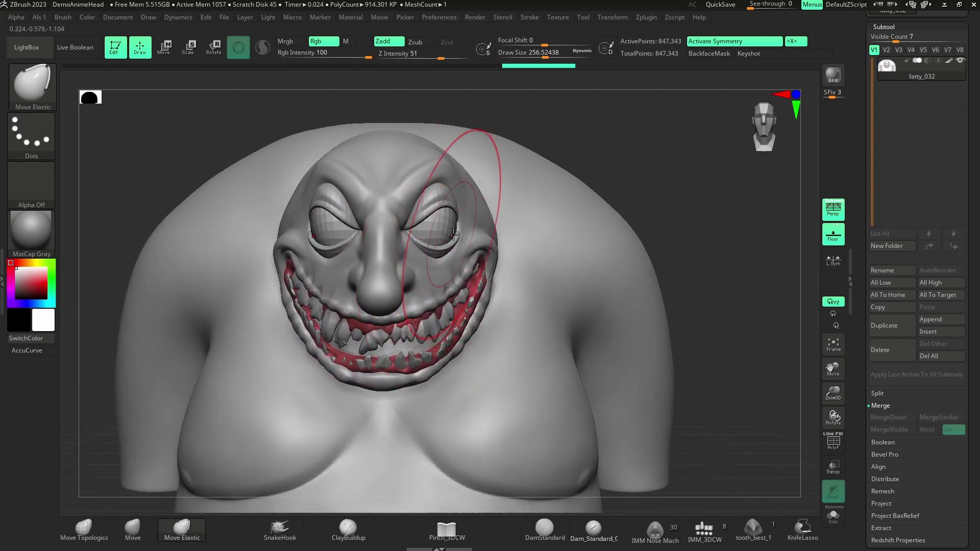
mouse_move(483, 236)
left_mouse_down()
mouse_move(495, 247)
mouse_move(491, 270)
left_mouse_up()
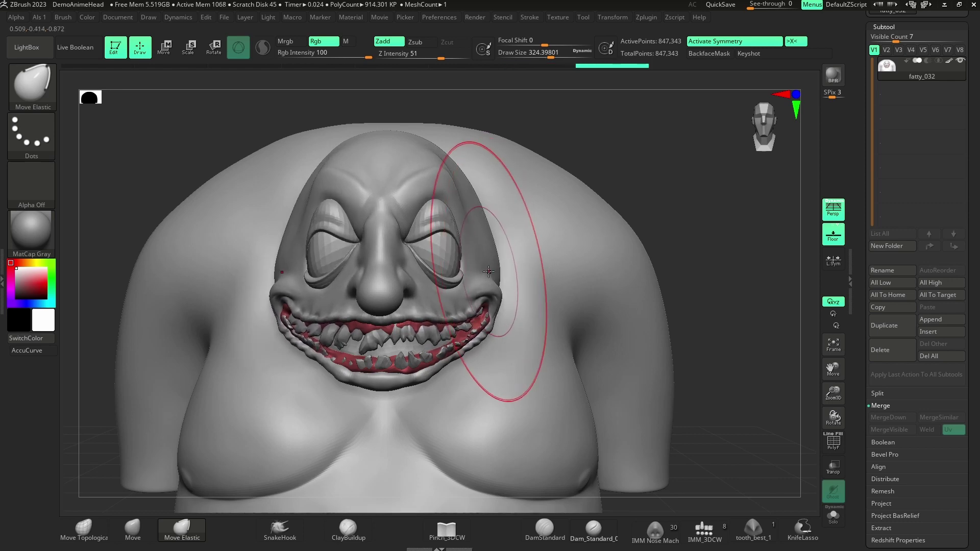
Reduce the Move Elastic draw size to about 223 for reshaping the creature's face in profile
right_click_drag(489, 271, 575, 262)
mouse_move(575, 262)
right_mouse_down("alt")
mouse_move(455, 243)
mouse_move(480, 252)
right_mouse_up("alt")
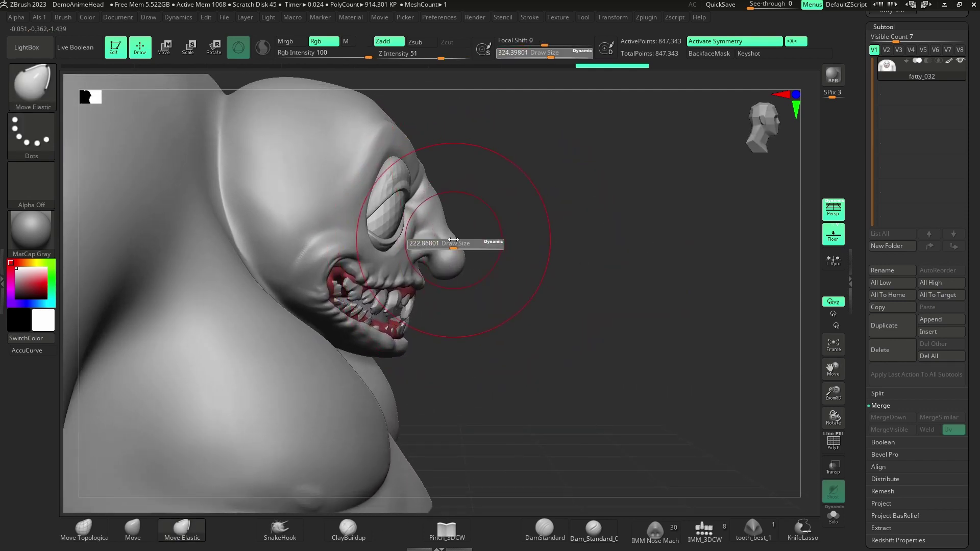